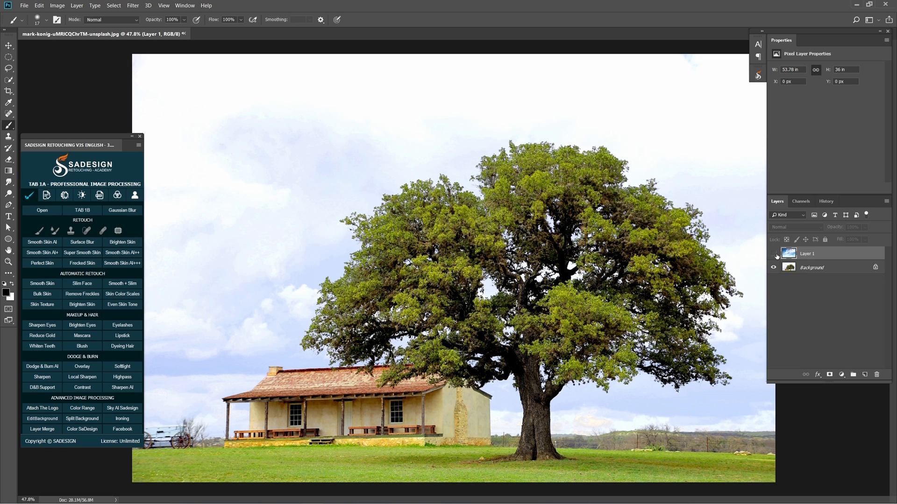
- Check the sky image on Layer 1, hide that layer again and select the Background layer
left_click(774, 254)
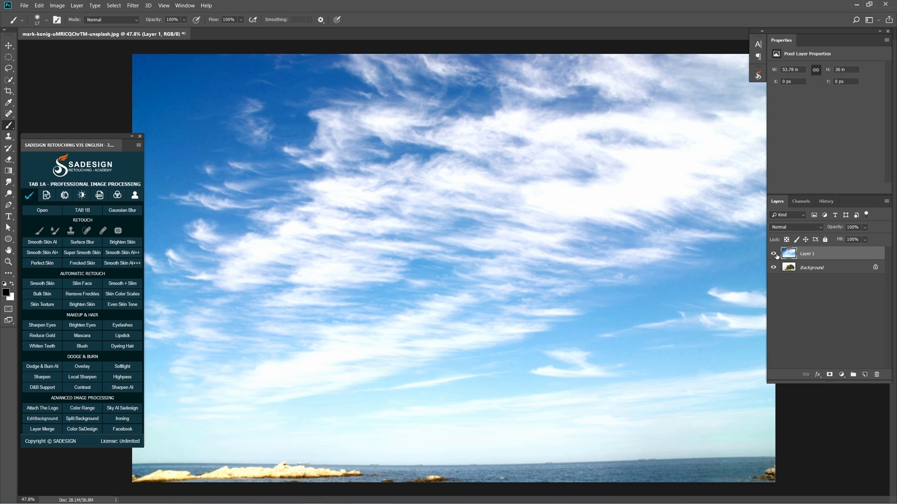
left_click(774, 254)
left_click(809, 269)
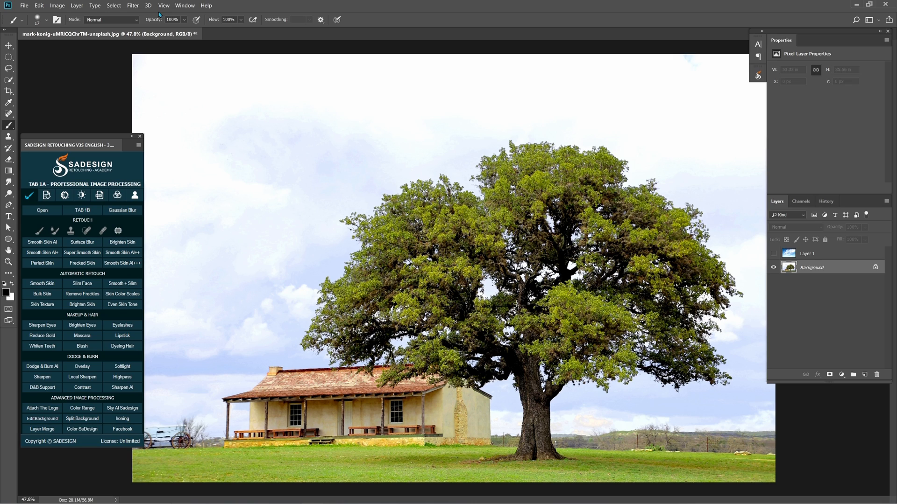
- Compare the Red, Green and Blue channels of the photo and duplicate the Blue channel
left_click(185, 6)
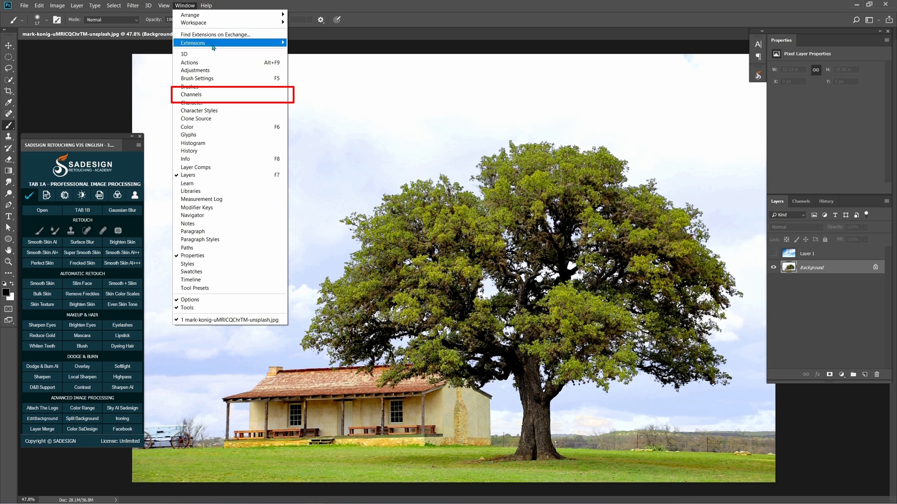
left_click(234, 96)
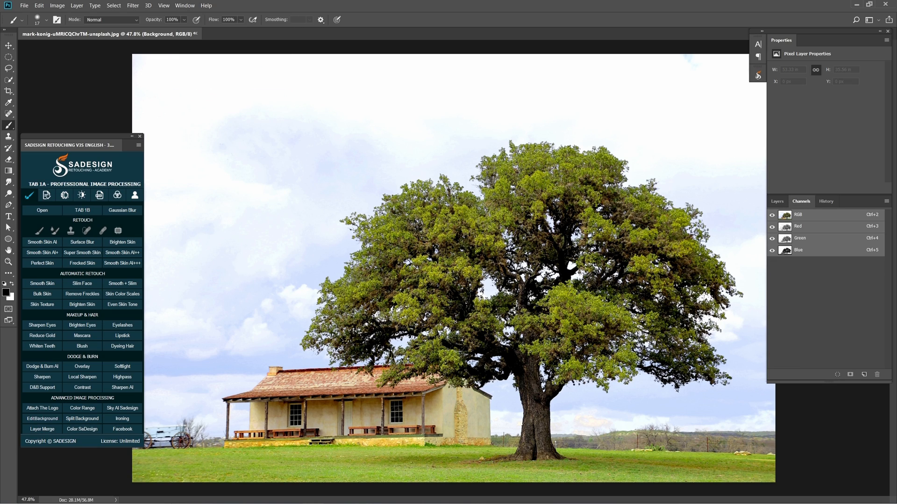
left_click(807, 252)
left_click(801, 237)
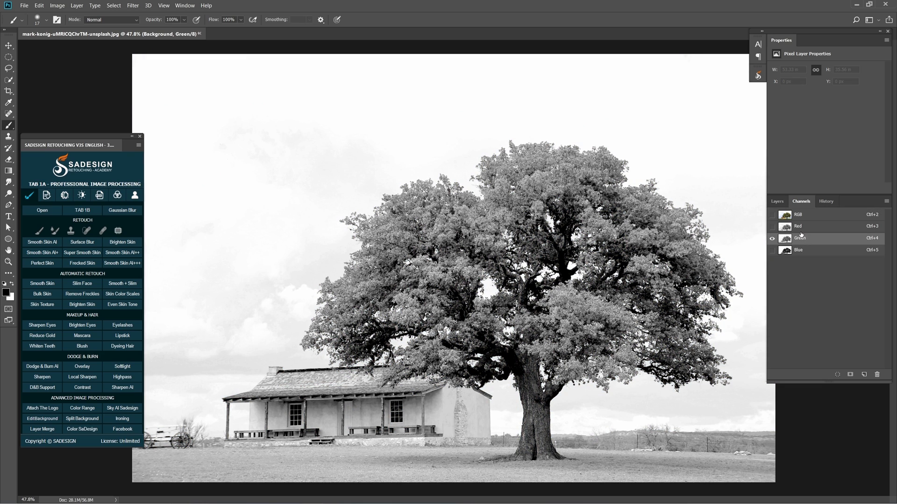
left_click(802, 227)
left_click(801, 239)
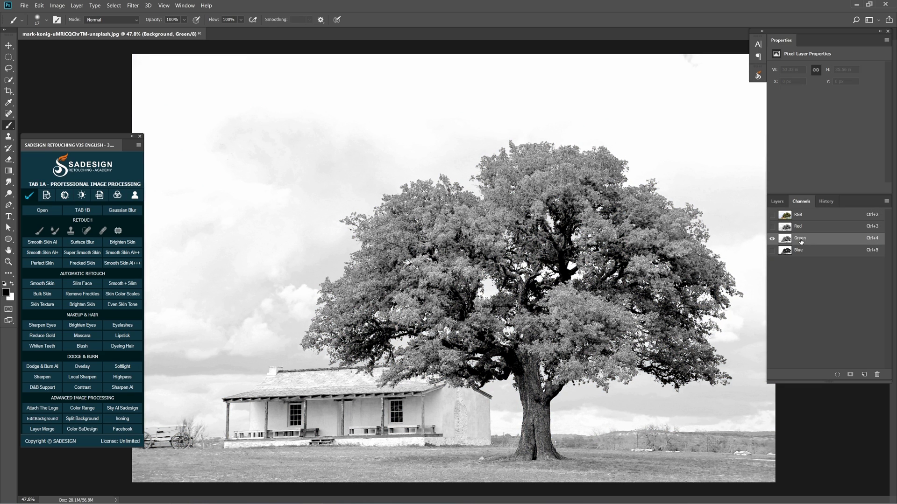
left_click(800, 250)
left_click_drag(806, 252, 863, 375)
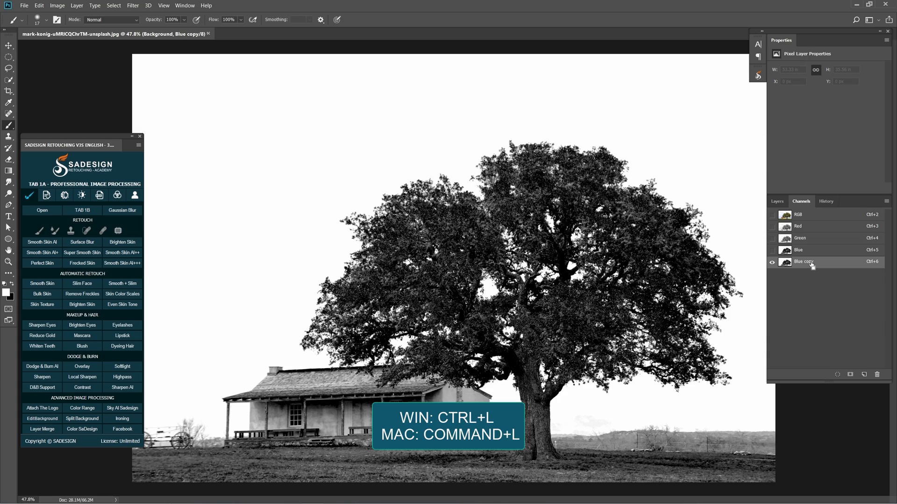
- Increase the Blue copy channel's contrast with Levels, setting the black input to 123 and the white input to 212
key("ctrl+l")
left_click_drag(572, 261, 593, 261)
left_click_drag(420, 185, 456, 214)
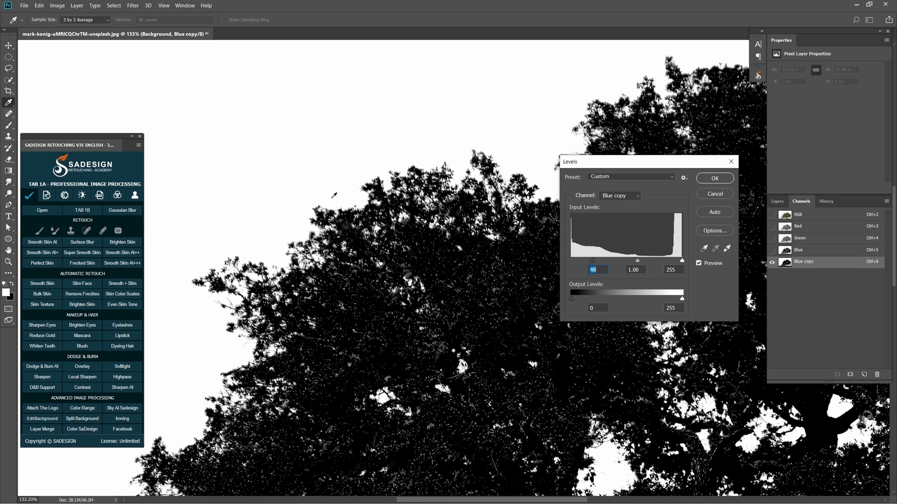
left_click_drag(592, 260, 625, 258)
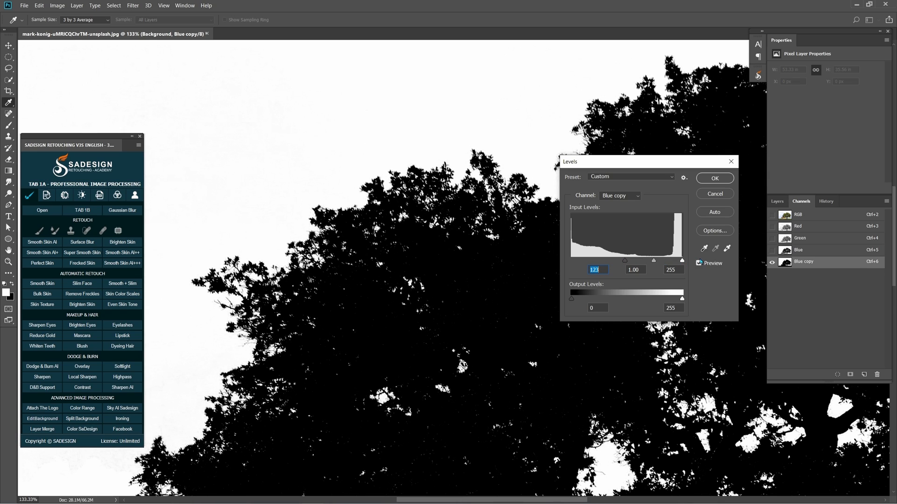
left_click_drag(682, 262, 663, 263)
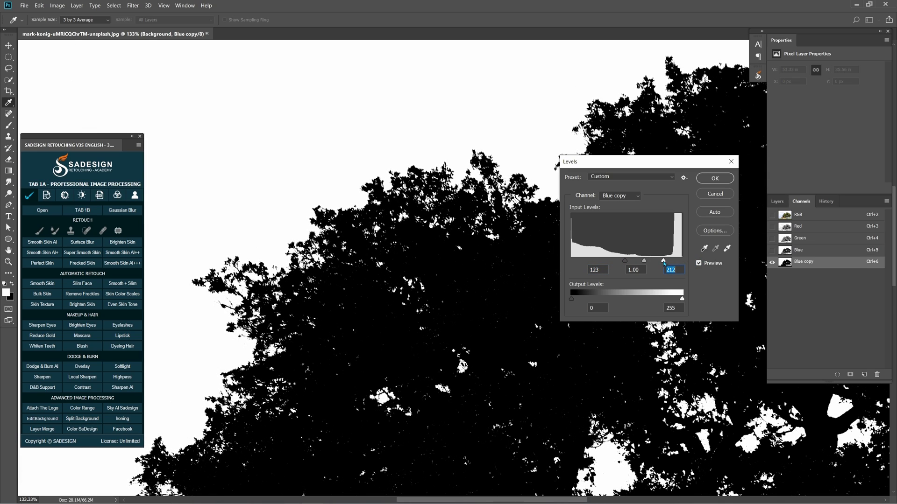
- Raise the black input level to 166 to darken the remaining grey areas on the house
key("ctrl+minus")
key("ctrl+minus")
left_click_drag(458, 353, 442, 250)
left_click_drag(498, 324, 498, 296)
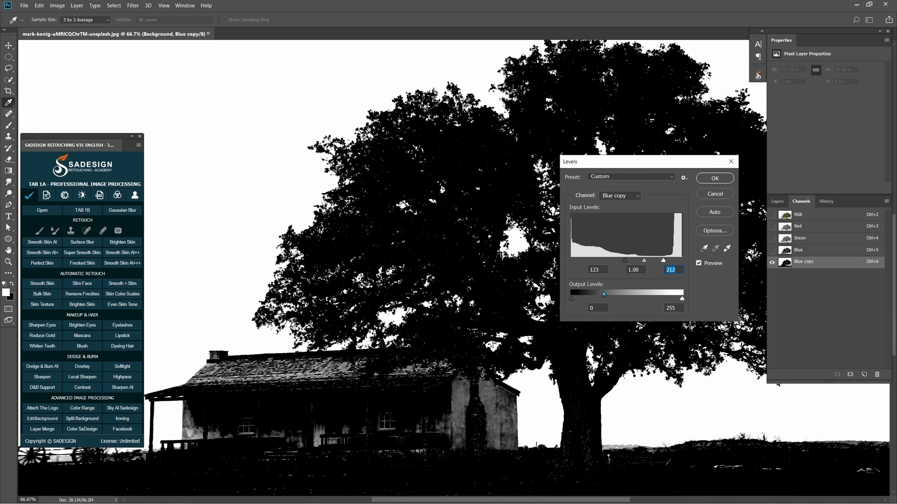
left_click_drag(627, 263, 643, 256)
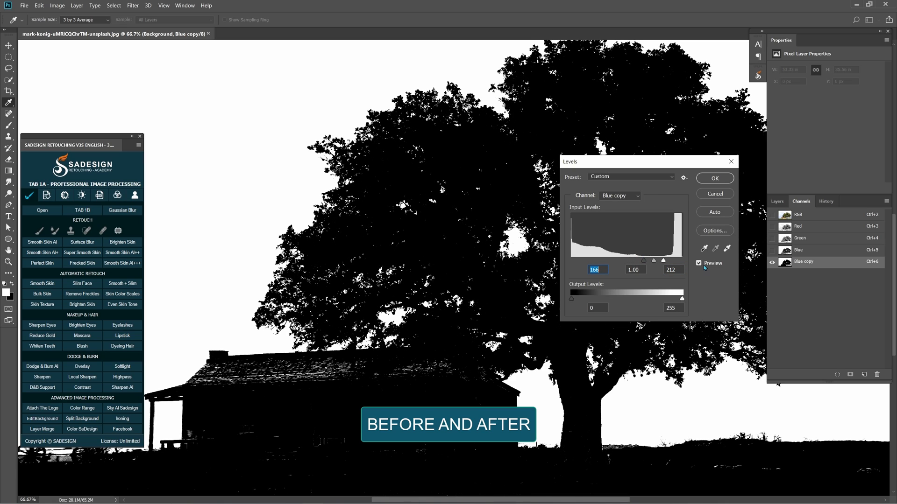
- Compare the whole image before and after the Levels adjustment and apply it to the Blue copy channel
left_click(699, 263)
left_click(698, 263)
key("space")
key("ctrl+0")
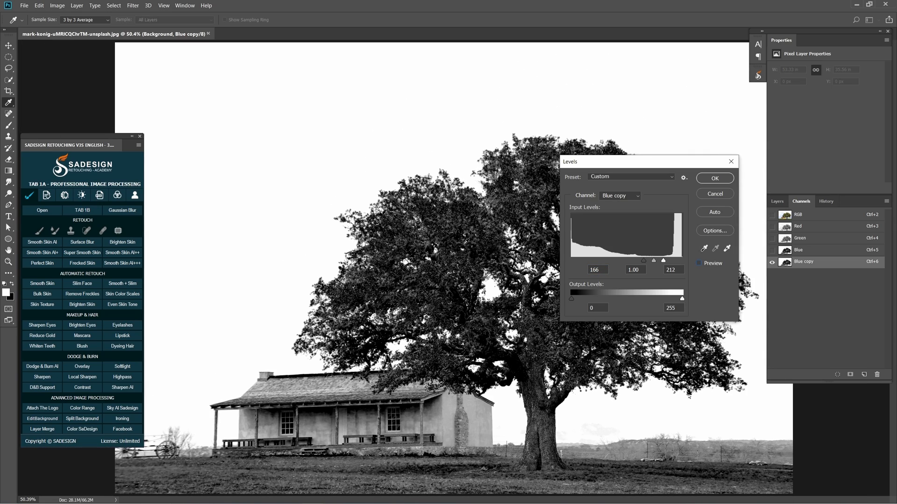
left_click(699, 263)
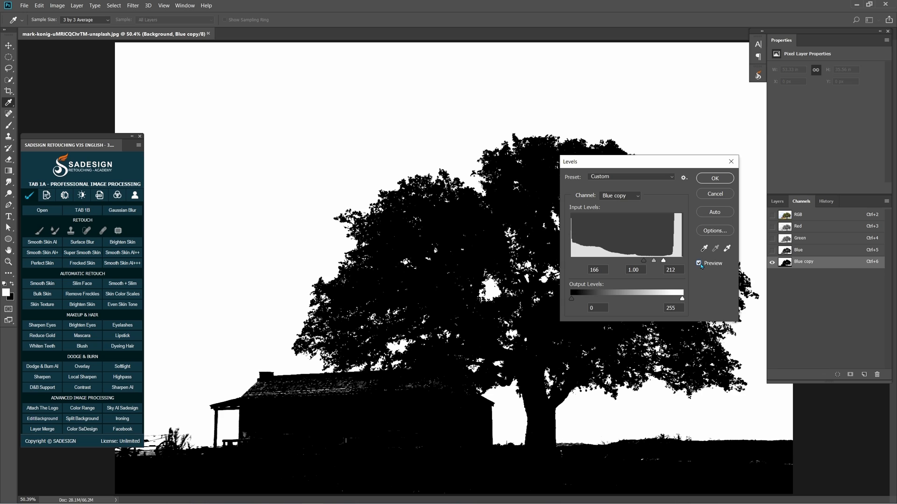
left_click(700, 266)
left_click(700, 264)
left_click(714, 179)
- Paint the remaining light patches on the house walls and the ground black with the Brush tool
key("b")
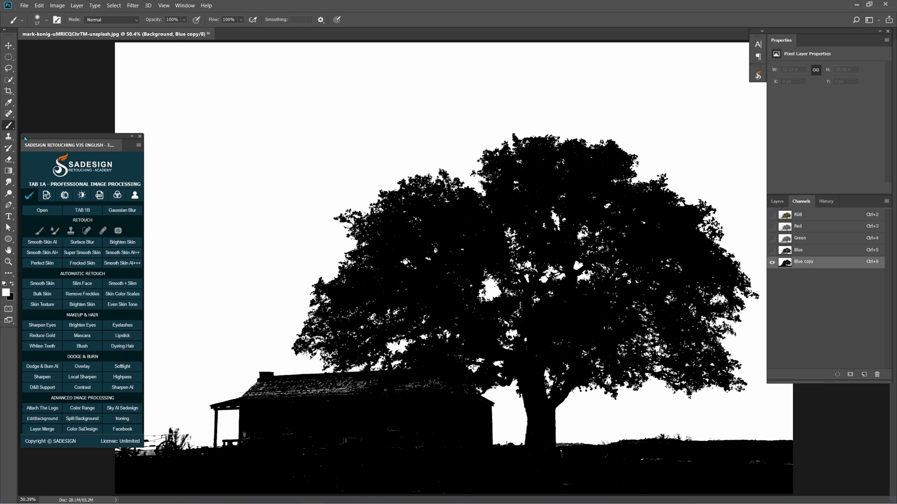
left_click(12, 284)
key("x")
left_click(12, 283)
left_click_drag(337, 452, 358, 446)
right_click(8, 125)
left_click(26, 128)
mouse_move(362, 444)
left_mouse_down()
mouse_move(400, 433)
mouse_move(302, 439)
mouse_move(299, 452)
mouse_move(425, 451)
mouse_move(323, 494)
mouse_move(542, 486)
mouse_move(552, 460)
mouse_move(753, 465)
mouse_move(599, 488)
left_mouse_up()
left_click_drag(310, 454, 294, 454)
mouse_move(257, 434)
left_mouse_down()
mouse_move(248, 432)
mouse_move(246, 465)
left_mouse_up()
- Brush black over the white streaks on the house roof in the Blue copy channel
scroll(345, 407, "up", 3)
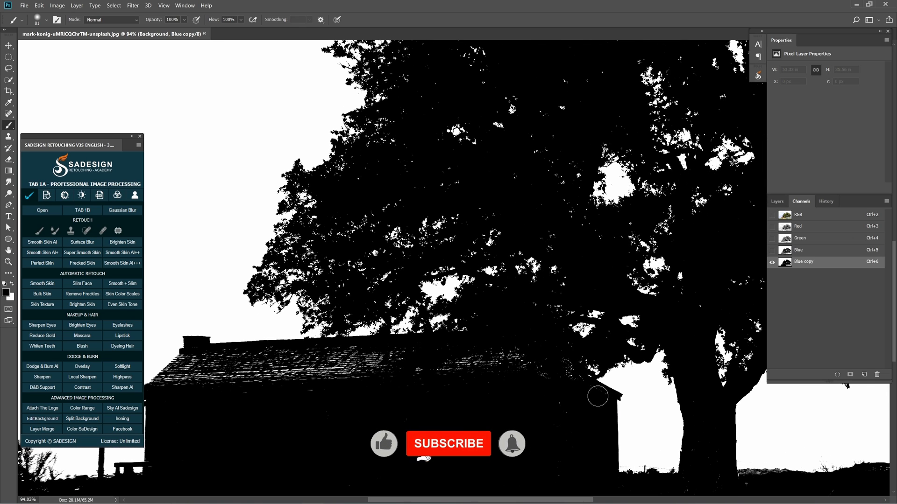
mouse_move(554, 359)
left_mouse_down()
mouse_move(462, 358)
mouse_move(548, 378)
mouse_move(401, 376)
mouse_move(410, 360)
mouse_move(293, 356)
mouse_move(415, 353)
mouse_move(191, 364)
mouse_move(478, 394)
left_mouse_up()
mouse_move(264, 381)
left_mouse_down()
mouse_move(412, 390)
mouse_move(252, 401)
mouse_move(312, 345)
mouse_move(258, 400)
mouse_move(312, 346)
mouse_move(291, 396)
mouse_move(307, 405)
mouse_move(332, 398)
left_mouse_up()
scroll(341, 395, "up", 3)
key("ctrl+0")
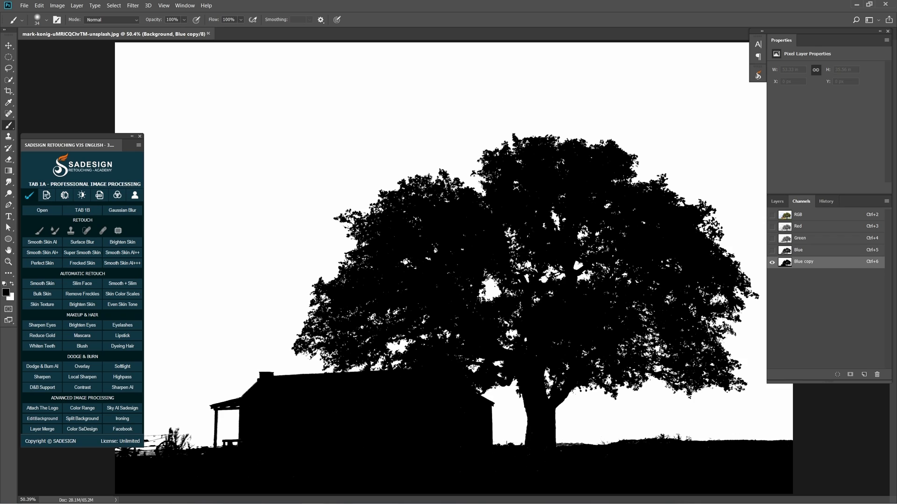
- Load the Blue copy channel as a selection, invert it on the RGB Background layer and add it as a layer mask
left_click_drag(801, 263, 837, 374)
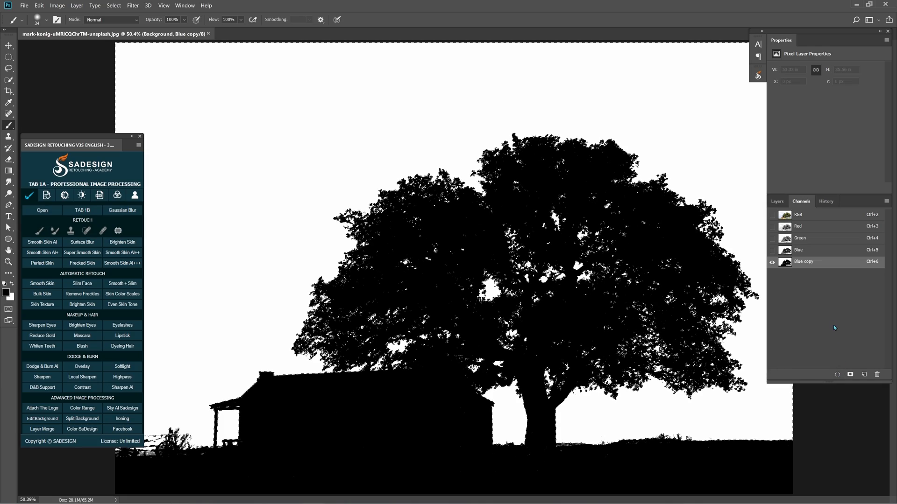
left_click(809, 216)
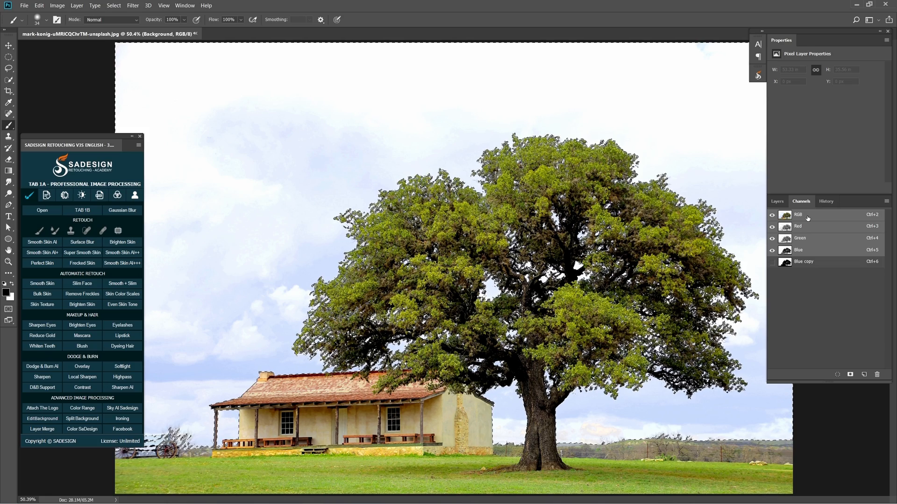
left_click(777, 203)
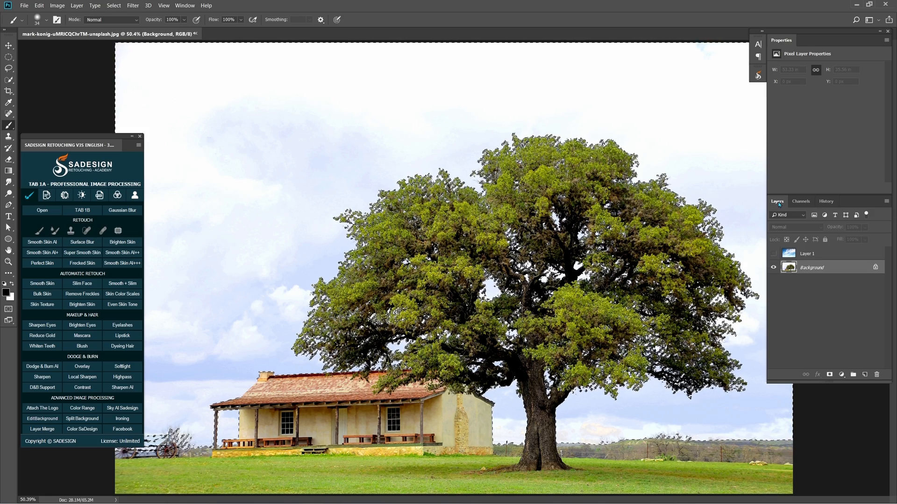
key("ctrl+shift+i")
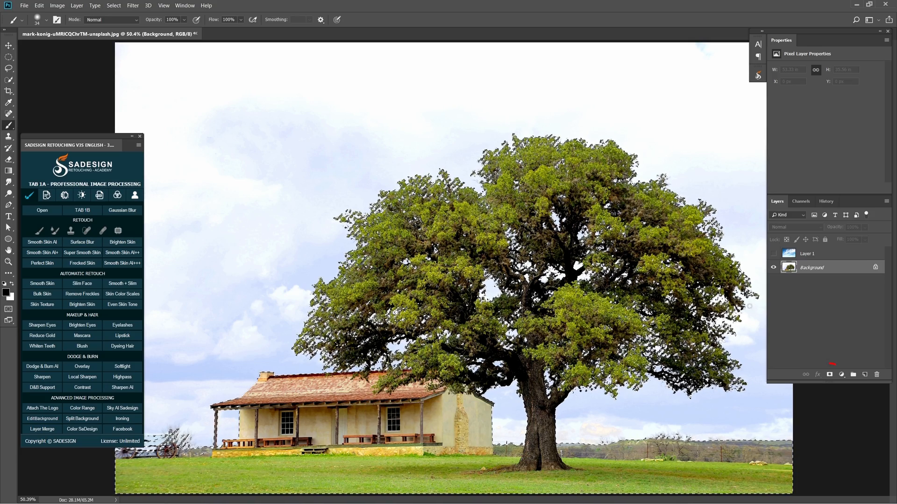
left_click(829, 375)
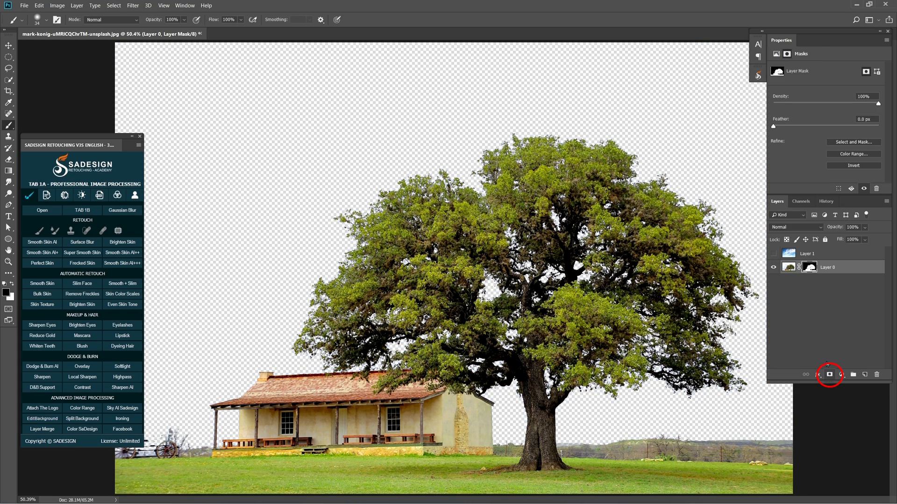
- Show the sky on Layer 1, place it below Layer 0 and check the composite by toggling Layer 0's visibility
left_click(802, 256)
left_click(774, 254)
left_click_drag(814, 258, 818, 277)
left_click(774, 268)
left_click(774, 268)
left_click(773, 268)
left_click(773, 268)
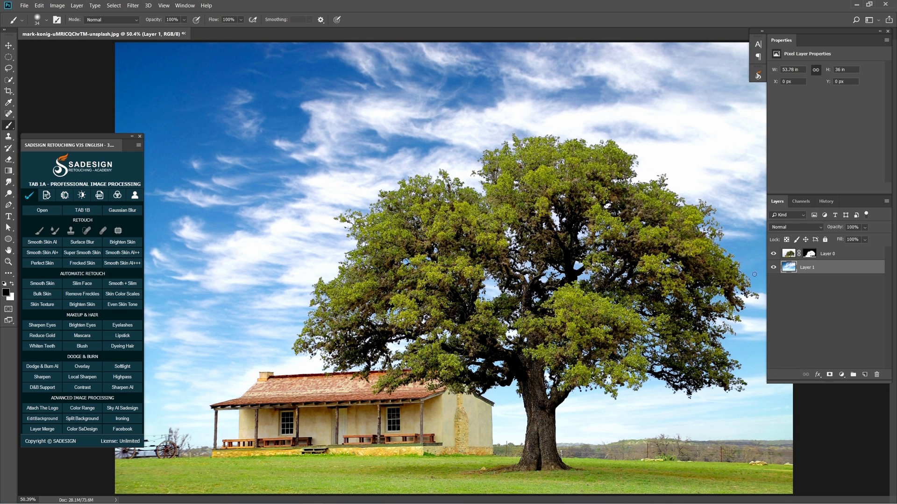
- Darken the light fringes on the right side of the tree on Layer 0 using the Burn tool with an enlarged brush
left_click(822, 254)
key("o")
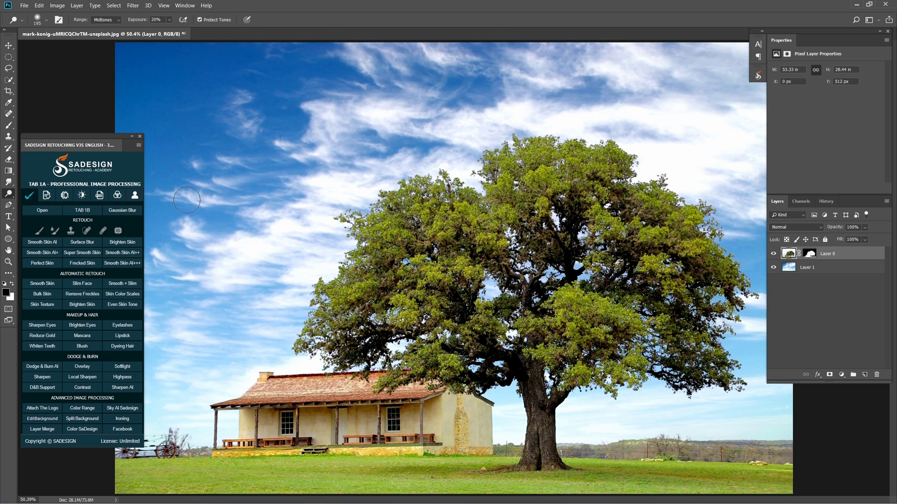
right_click(12, 193)
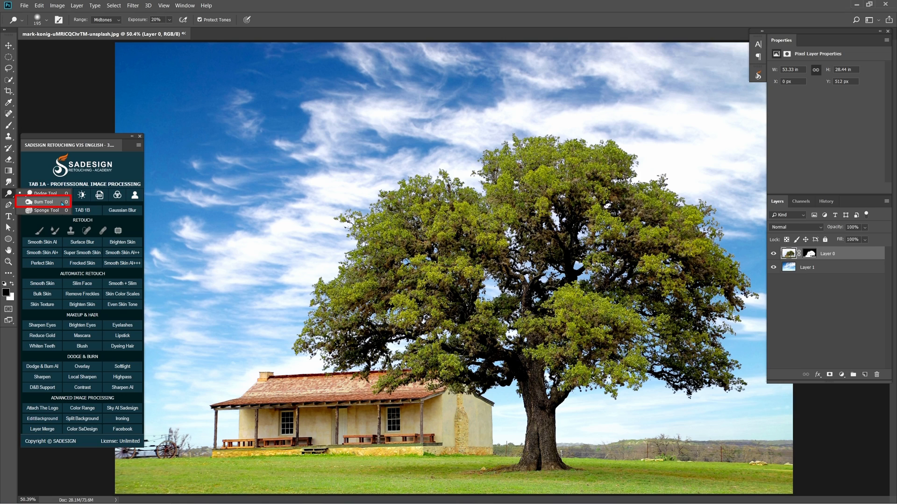
left_click(44, 202)
left_click(173, 20)
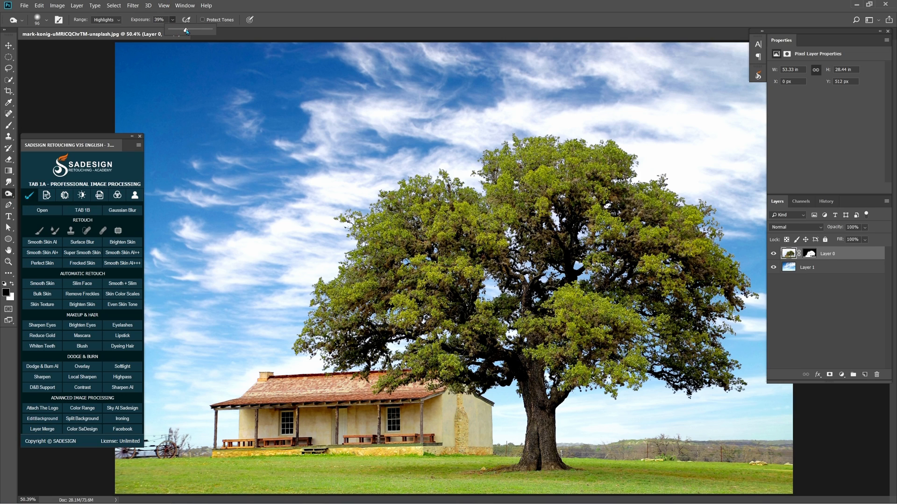
key("bracketright")
key("bracketright")
key("bracketright")
key("bracketright")
left_click(708, 222)
mouse_move(746, 304)
left_mouse_down()
mouse_move(725, 312)
mouse_move(734, 335)
left_mouse_up()
mouse_move(747, 379)
left_mouse_down()
mouse_move(728, 397)
mouse_move(592, 394)
mouse_move(659, 323)
left_mouse_up()
- Set the Burn tool's exposure to 18% and darken the light edges around the tree crown, roof and trunk, resizing the brush as needed
left_click(173, 21)
left_click_drag(175, 31, 165, 30)
mouse_move(436, 178)
left_mouse_down()
mouse_move(493, 161)
mouse_move(714, 203)
left_mouse_up()
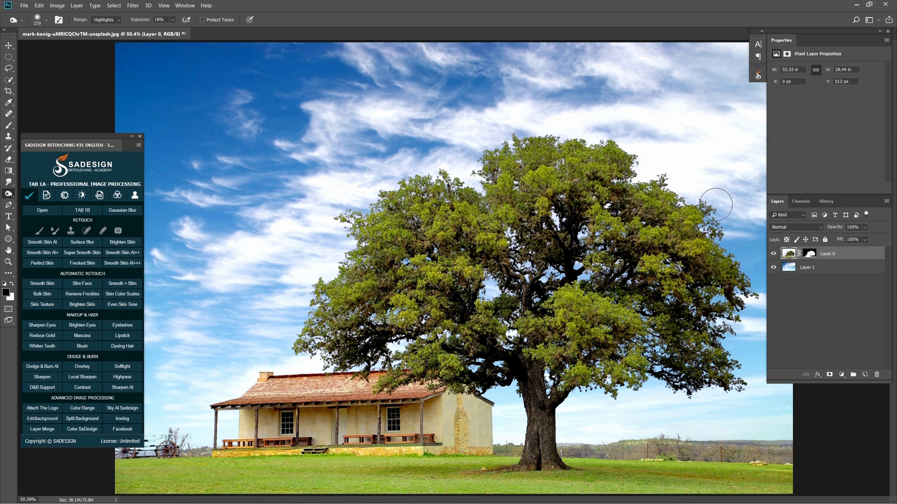
right_click(587, 388, "alt")
right_click(234, 370, "alt")
right_click(232, 380, "alt")
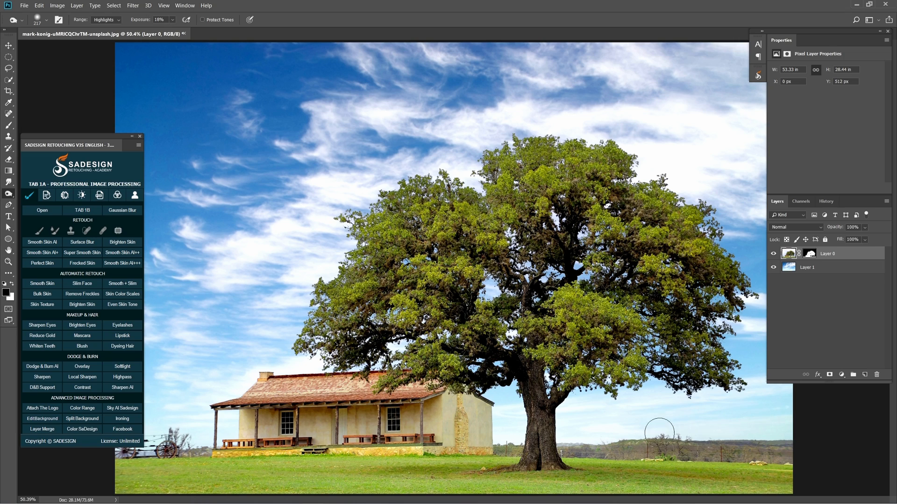
right_click(582, 401, "alt")
- Apply a Gaussian Blur with a radius of 1 pixel to the sky on Layer 1
left_click(834, 268)
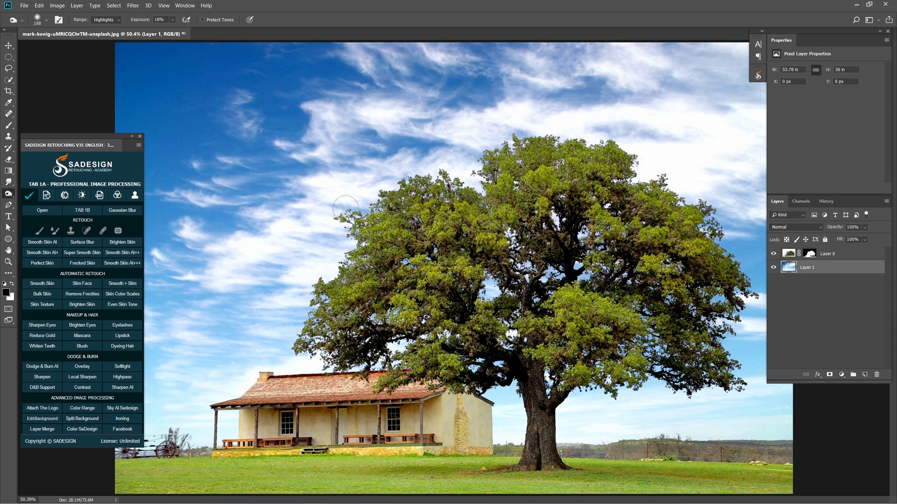
left_click(133, 6)
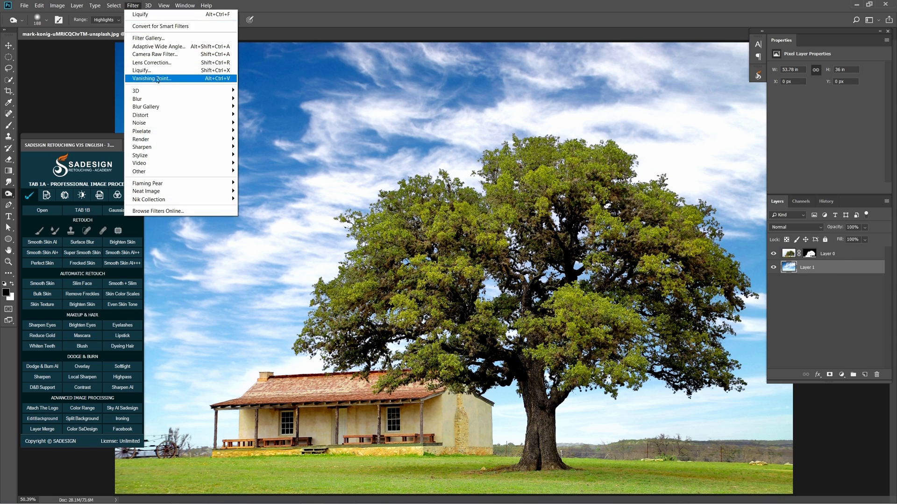
mouse_move(184, 101)
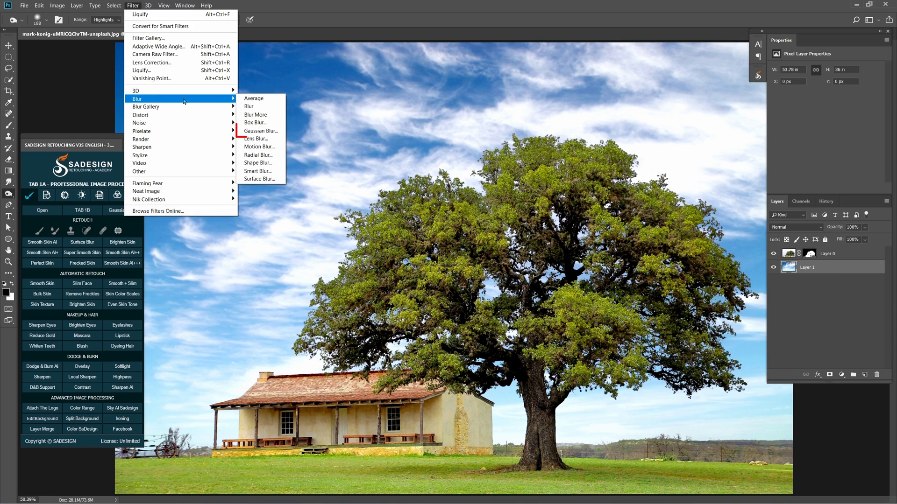
left_click(266, 132)
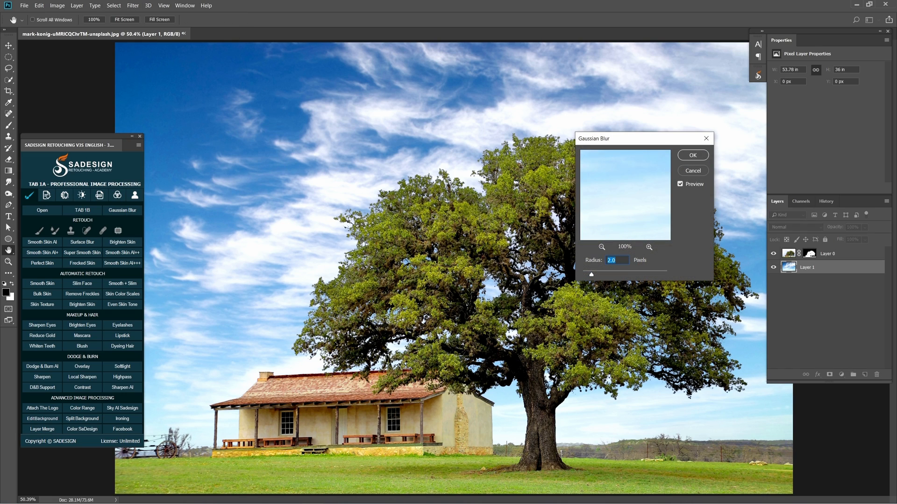
type("1")
left_click(693, 155)
key("o")
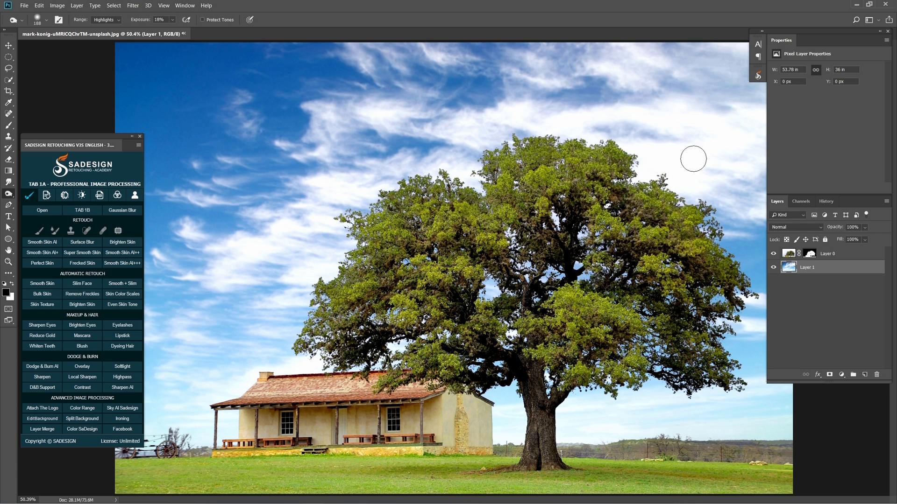
- Select Layer 0 and flatten the image into a single layer
key("alt+]")
left_click(77, 6)
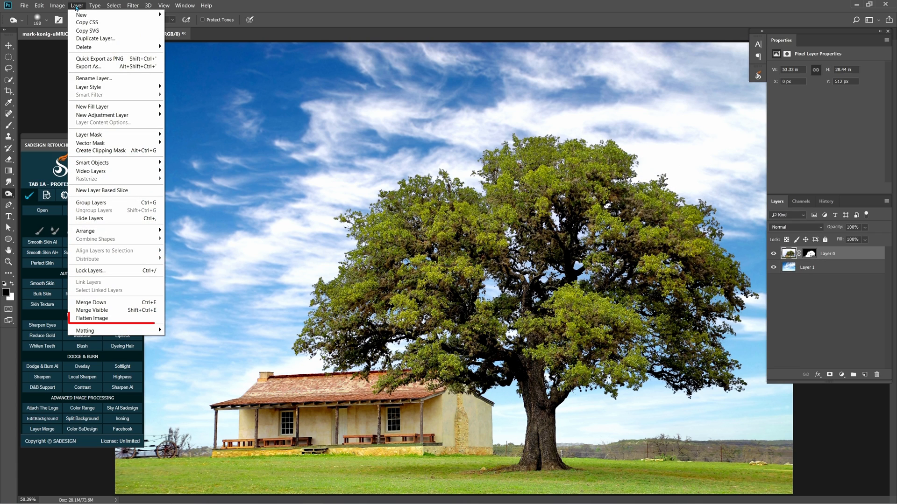
left_click(150, 319)
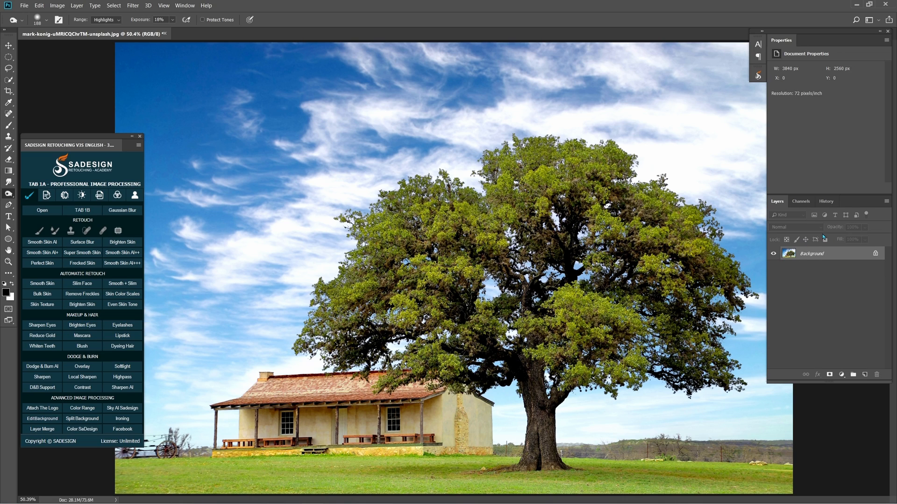
- Compare the finished composite with the original photo using the document's opening history snapshot
left_click(826, 202)
left_click_drag(887, 350, 873, 224)
left_click(866, 218)
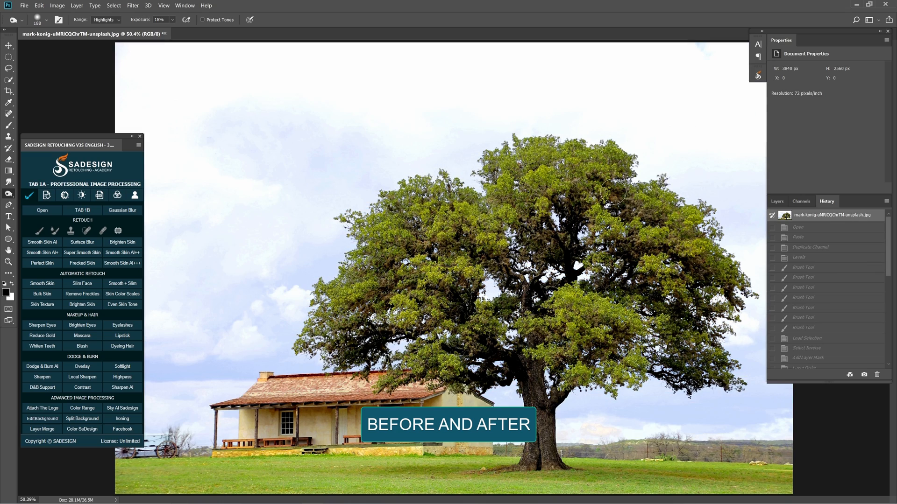
key("ctrl+z")
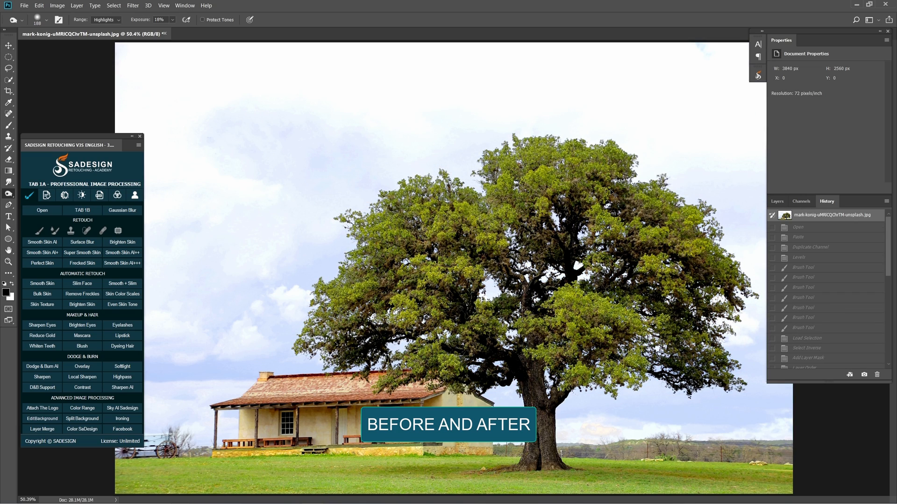